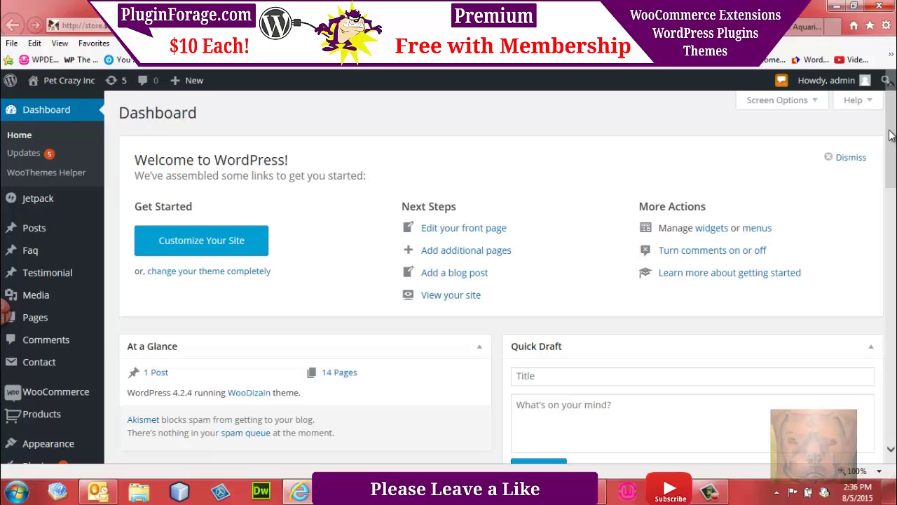
# - Open the Kong Dog Collars product page and preview its blue, green and purple color swatches
pyautogui.moveTo(891, 134); pyautogui.dragTo(892, 226)
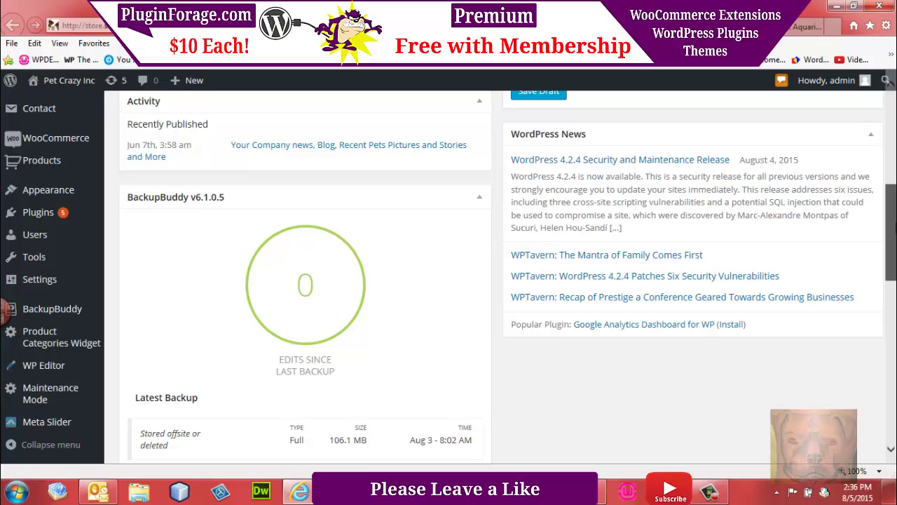
pyautogui.moveTo(892, 226)
pyautogui.mouseDown()
pyautogui.moveTo(891, 282)
pyautogui.moveTo(892, 229)
pyautogui.mouseUp()
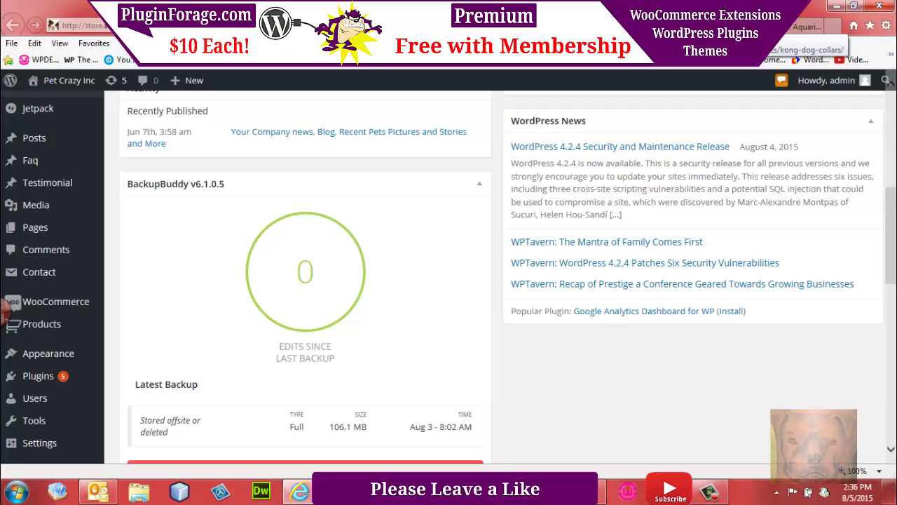
pyautogui.click(778, 28)
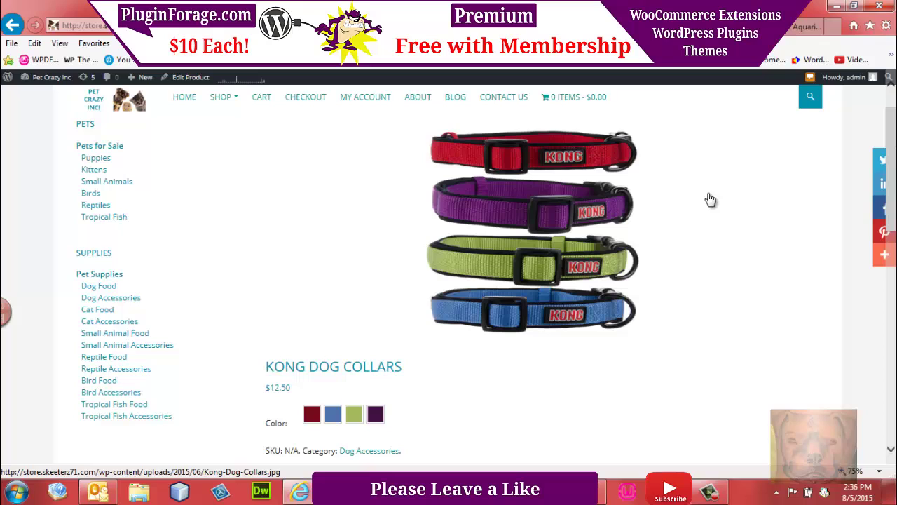
pyautogui.click(333, 419)
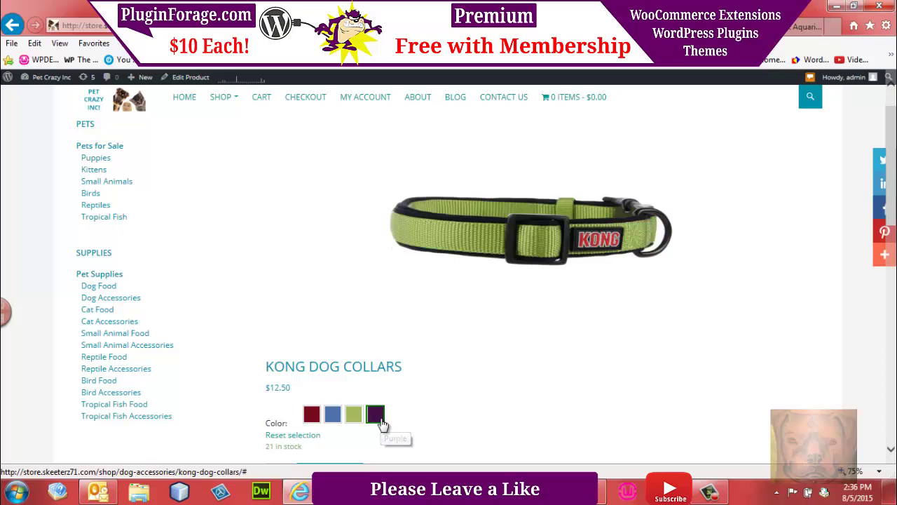
pyautogui.click(375, 417)
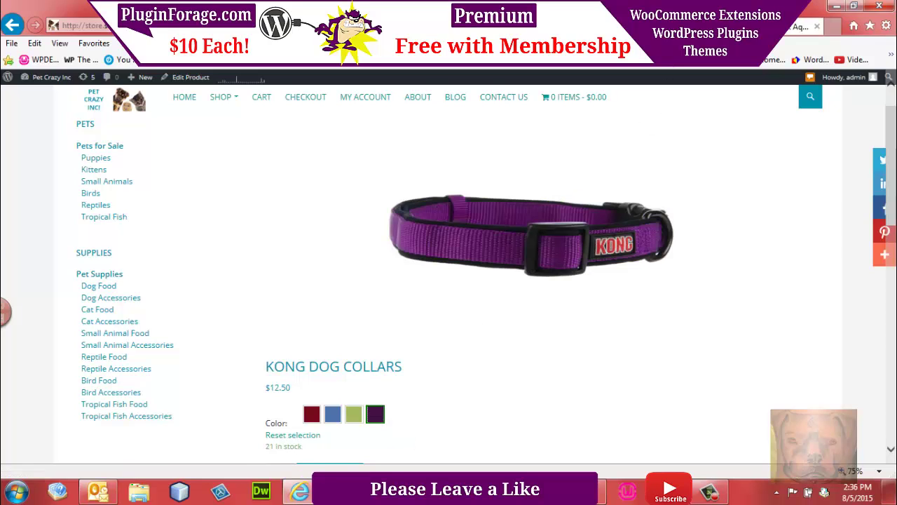
# - Switch to the Top Fin Slate Rock Aquarium Cave product page and preview both of its style swatches
pyautogui.click(805, 26)
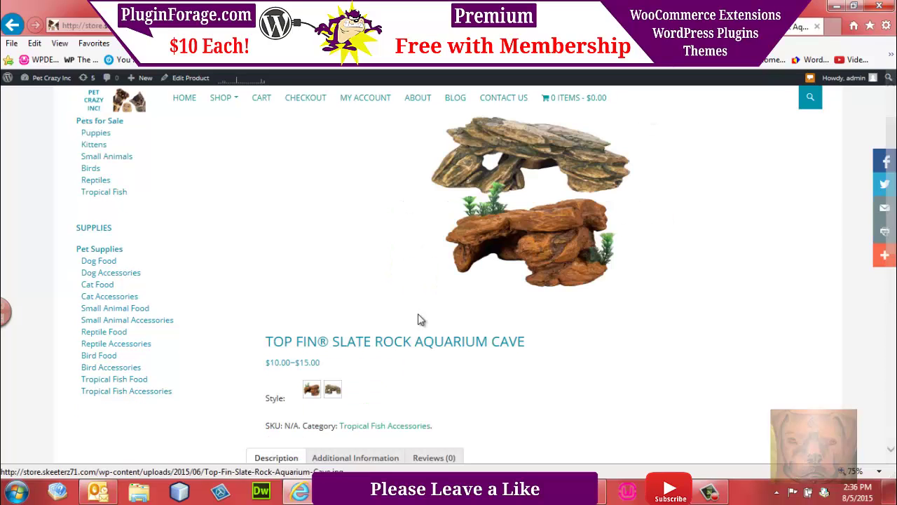
pyautogui.click(333, 390)
pyautogui.click(312, 389)
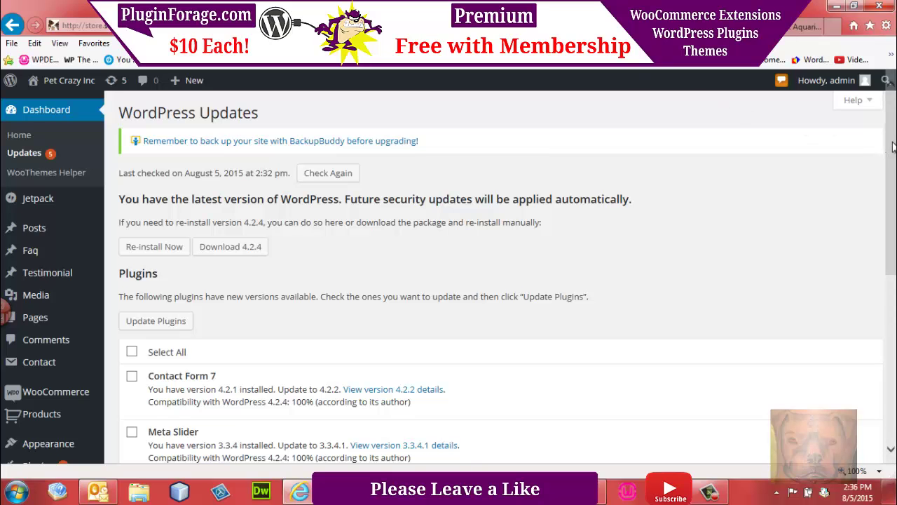
# - Review the available plugin updates and locate WooCommerce Variation Swatches and Photos among the installed plugins
pyautogui.scroll(-3, 891, 148)
pyautogui.scroll(-1, 895, 259)
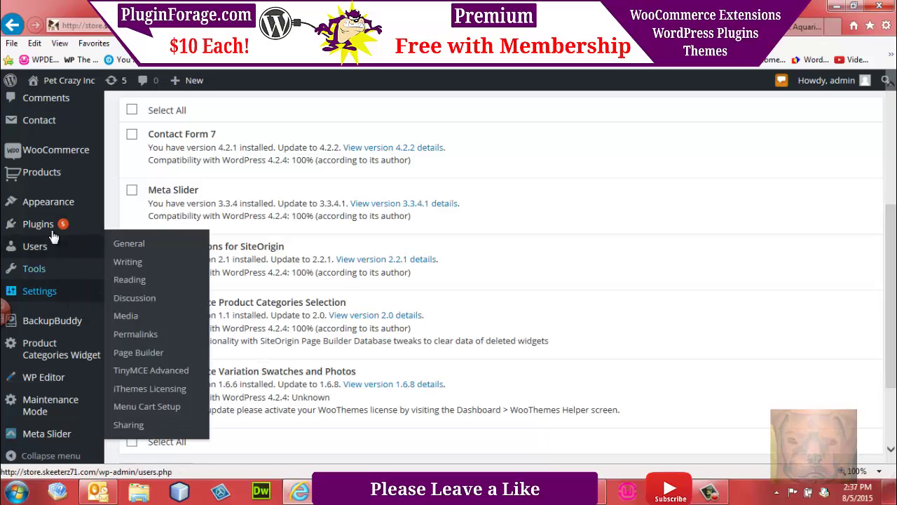
pyautogui.moveTo(49, 227)
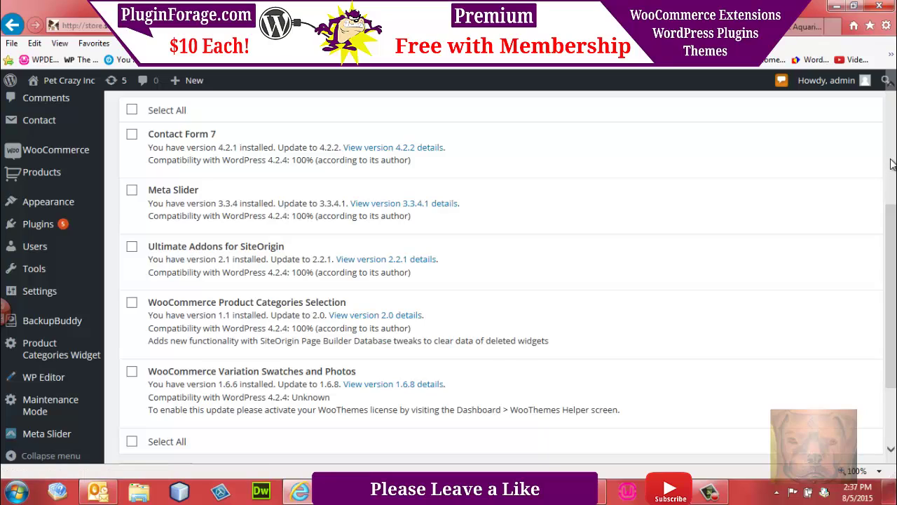
pyautogui.moveTo(894, 126); pyautogui.dragTo(893, 359)
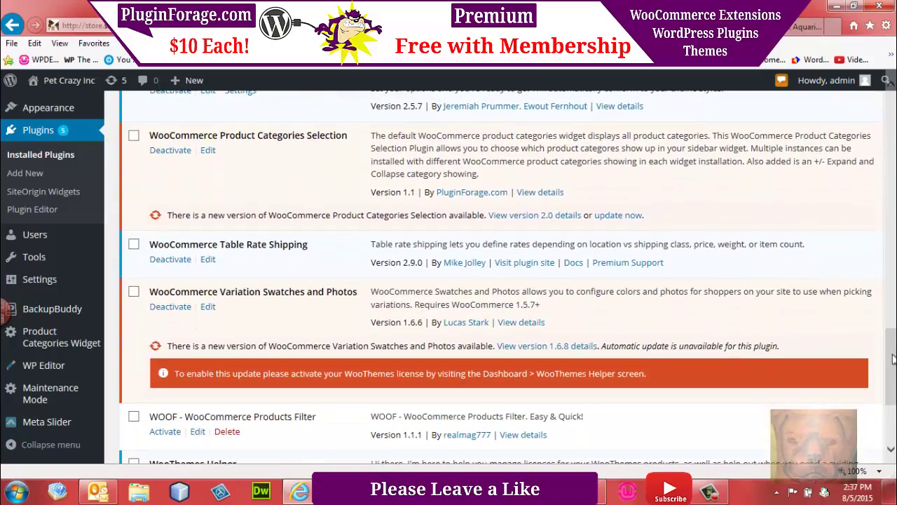
# - Edit the WooCommerce Variation Swatches and Photos plugin file, append "OLD" to its Plugin Name line and save it
pyautogui.click(208, 307)
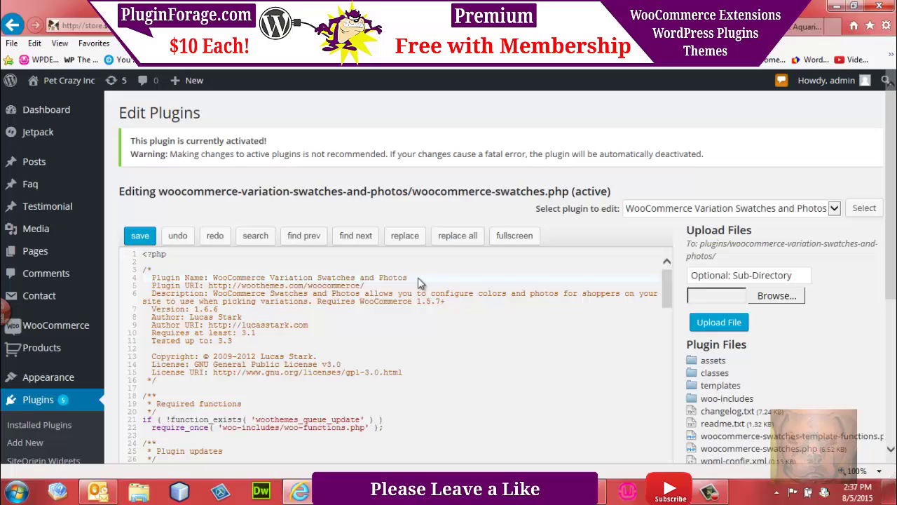
pyautogui.click(417, 277)
pyautogui.write('OLD')
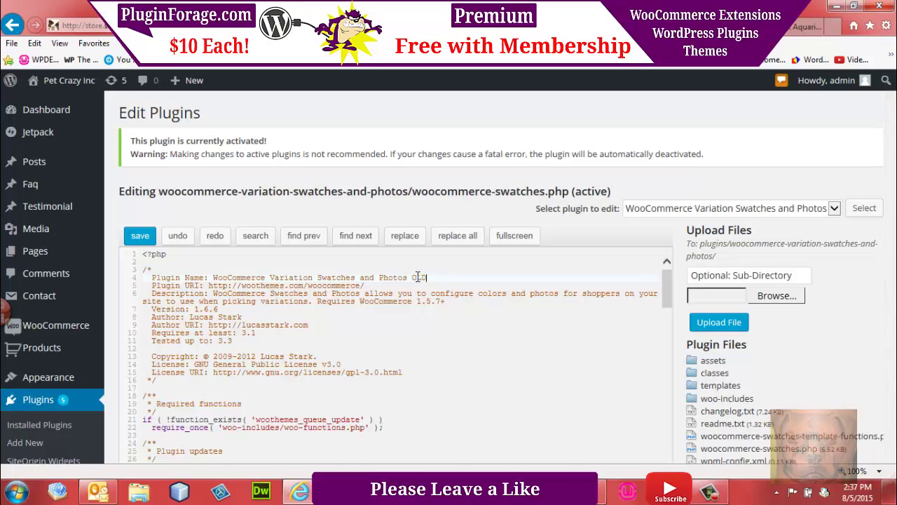
pyautogui.click(137, 238)
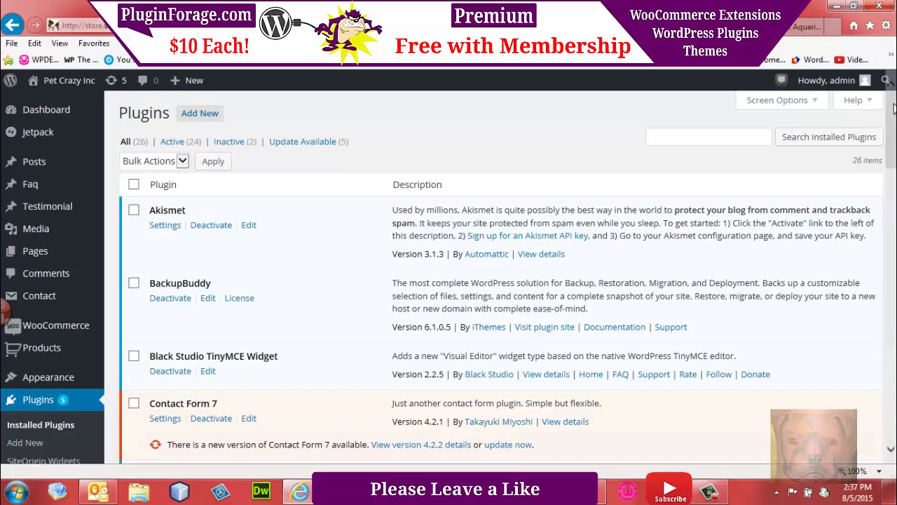
# - Check the plugin's new name in the installed list, and open the remote folder /public_html/store/wp-content/plugins in FireFTP
pyautogui.moveTo(893, 115); pyautogui.dragTo(891, 368)
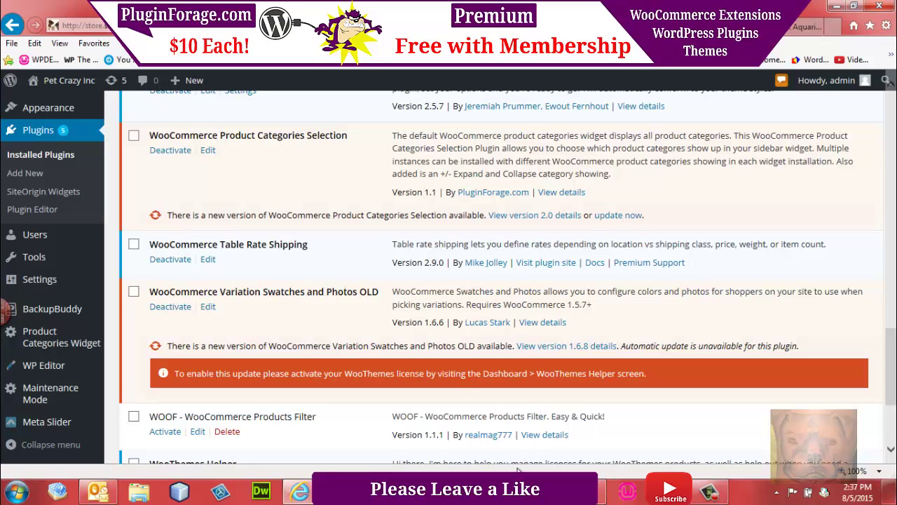
pyautogui.click(602, 496)
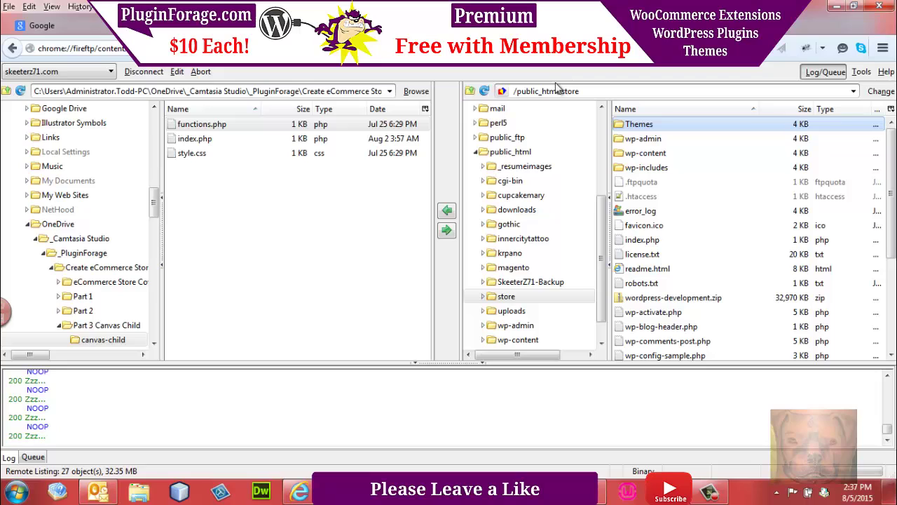
pyautogui.doubleClick(635, 153)
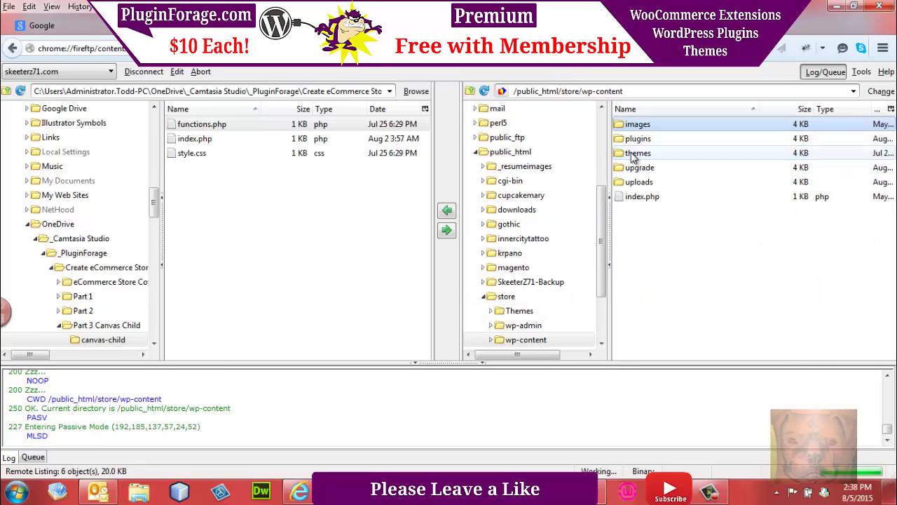
pyautogui.doubleClick(634, 139)
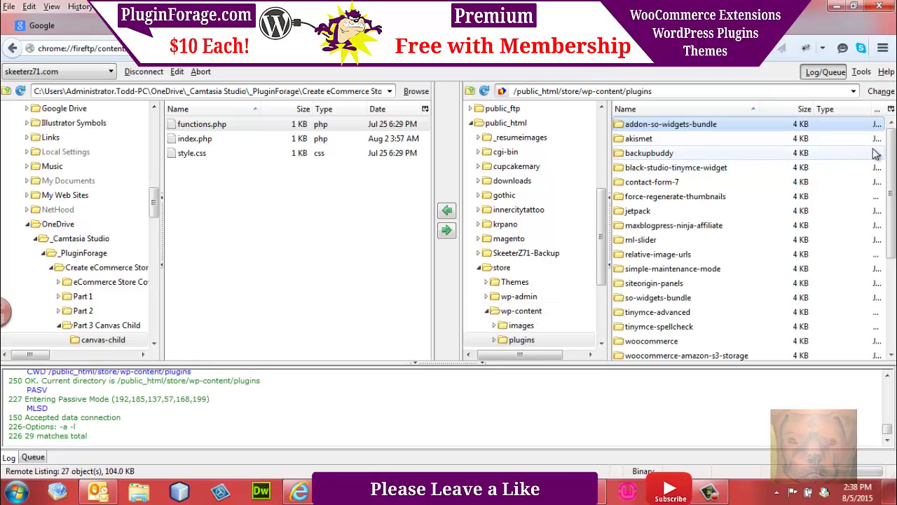
# - Rename the remote woocommerce-variation-swatches-and-photos folder by adding the prefix "OLD-"
pyautogui.moveTo(894, 154); pyautogui.dragTo(895, 239)
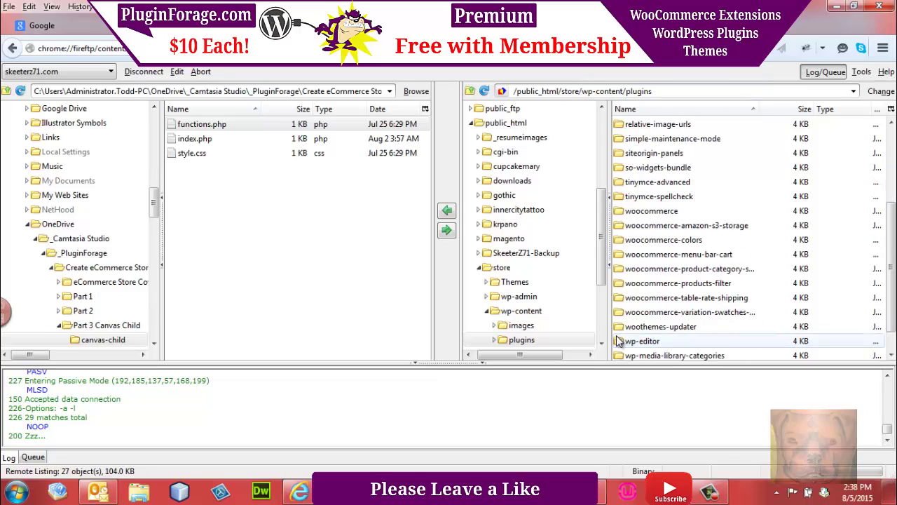
pyautogui.click(628, 314)
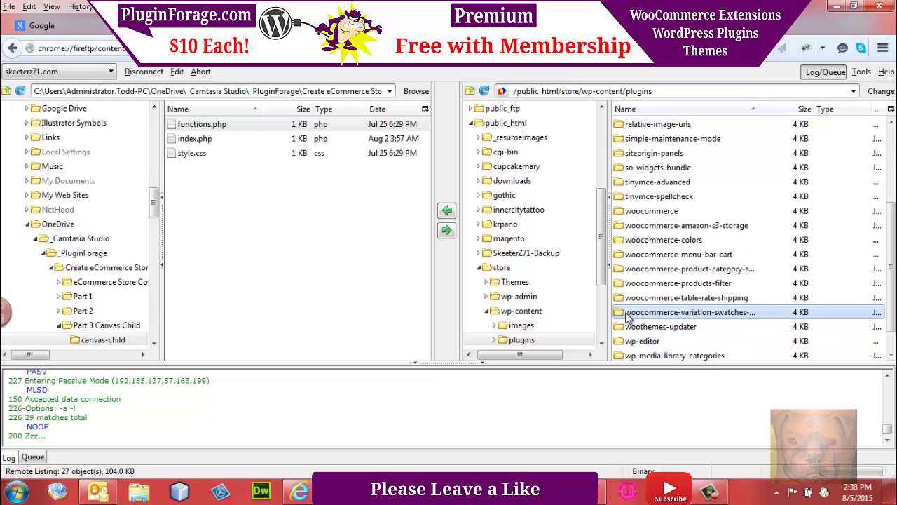
pyautogui.click(627, 314)
pyautogui.click(628, 314)
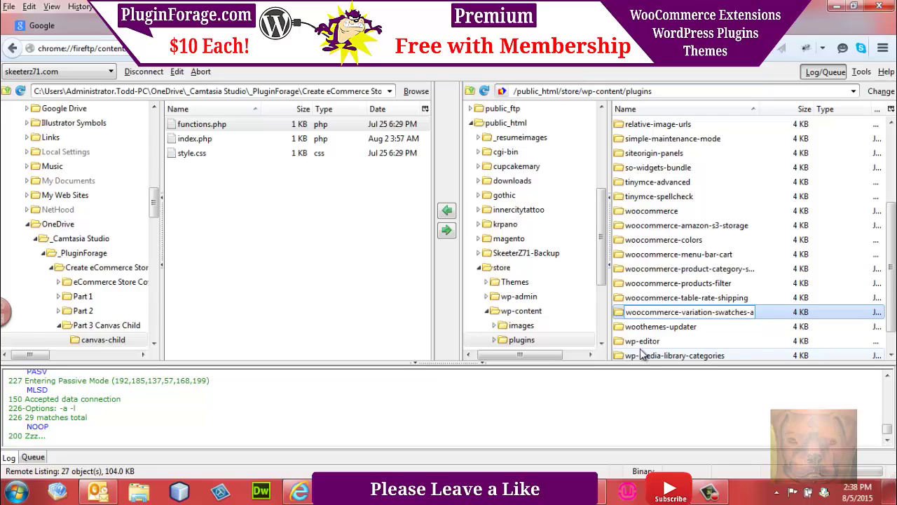
pyautogui.write('OLD-')
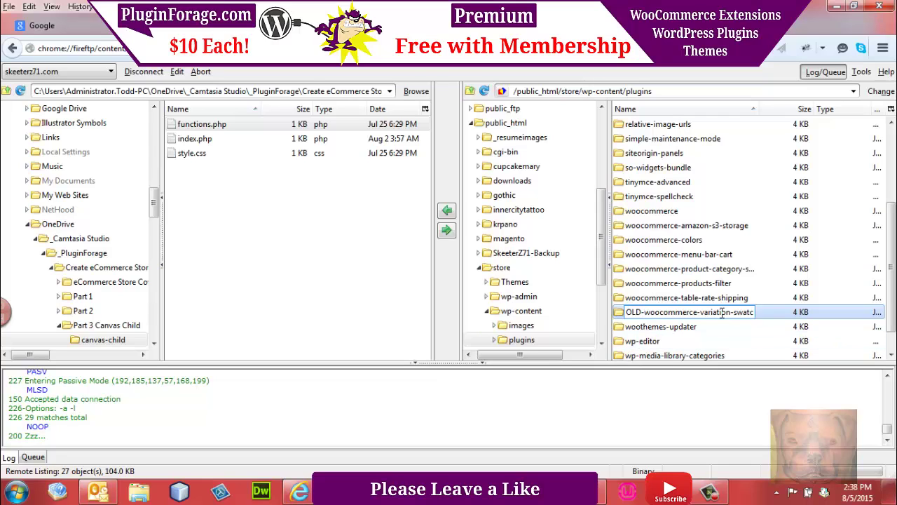
pyautogui.click(620, 315)
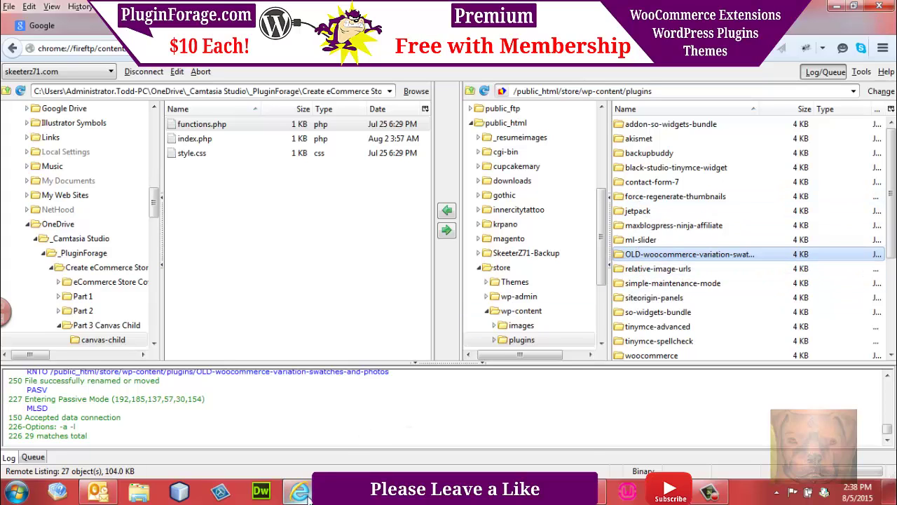
# - Switch back to the WordPress Plugins page in Internet Explorer and check the status of WooCommerce Variation Swatches and Photos OLD
pyautogui.moveTo(293, 492)
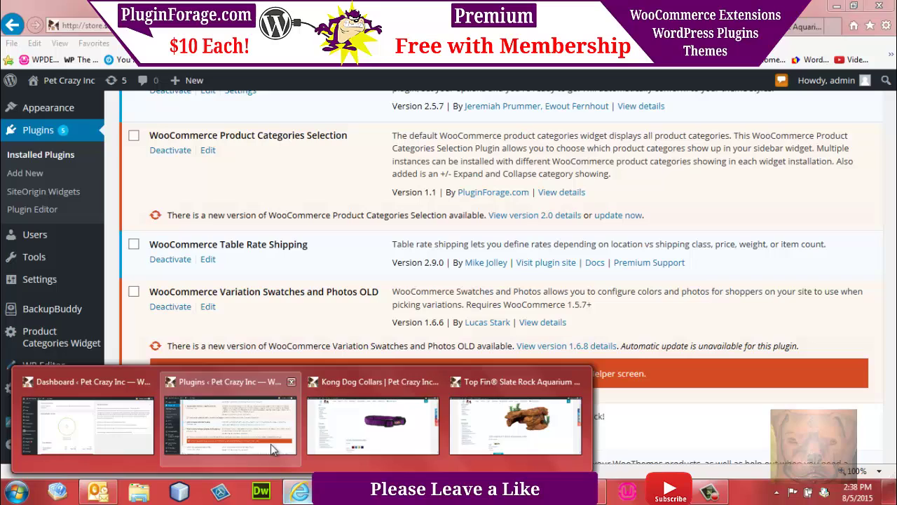
pyautogui.click(271, 445)
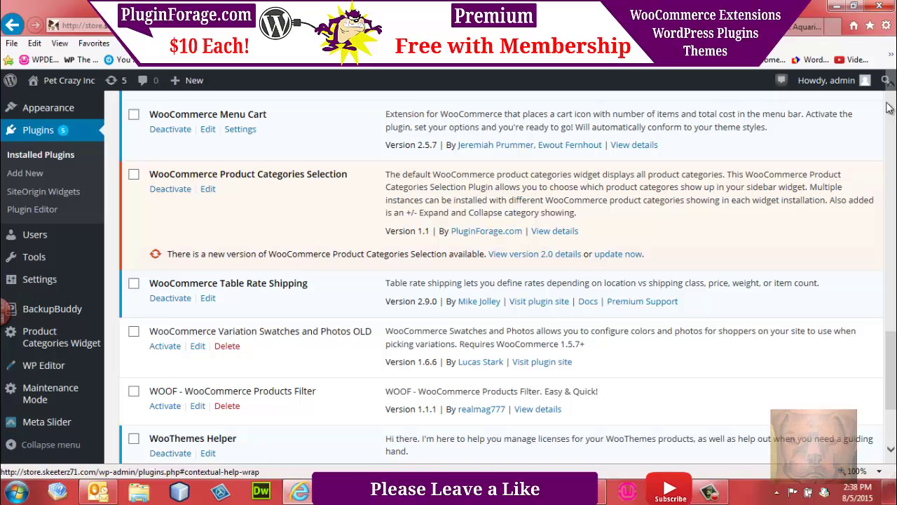
pyautogui.scroll(-3, 287, 282)
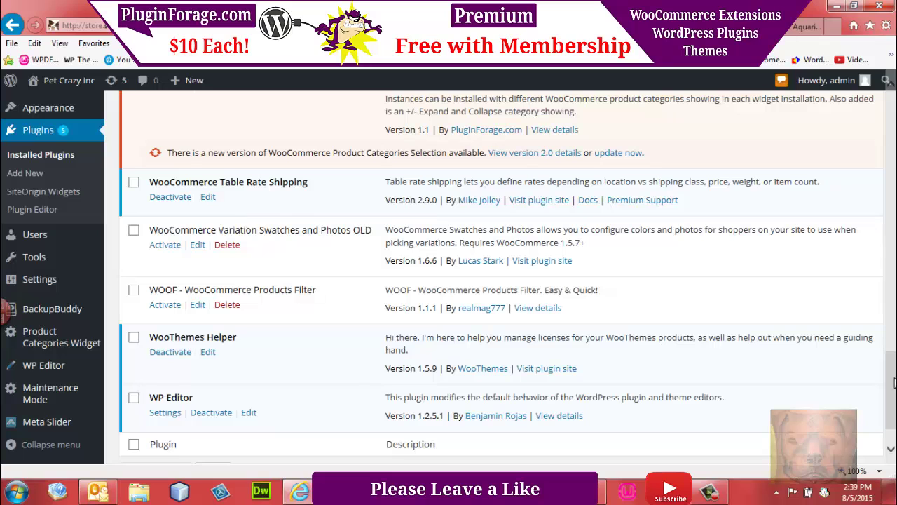
# - Upload woocommerce-variation-swatches-and-photos-1.6.8.zip as a new plugin, install it and activate it
pyautogui.moveTo(890, 382); pyautogui.dragTo(890, 123)
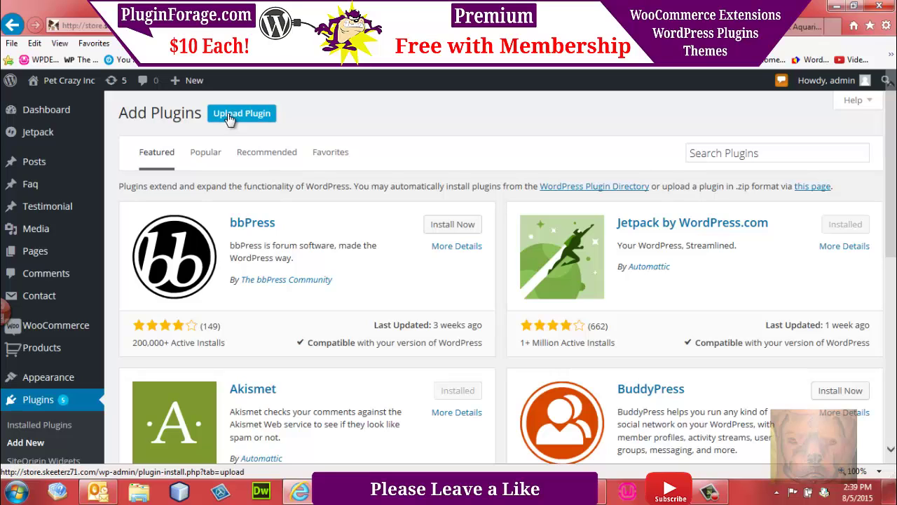
pyautogui.click(230, 119)
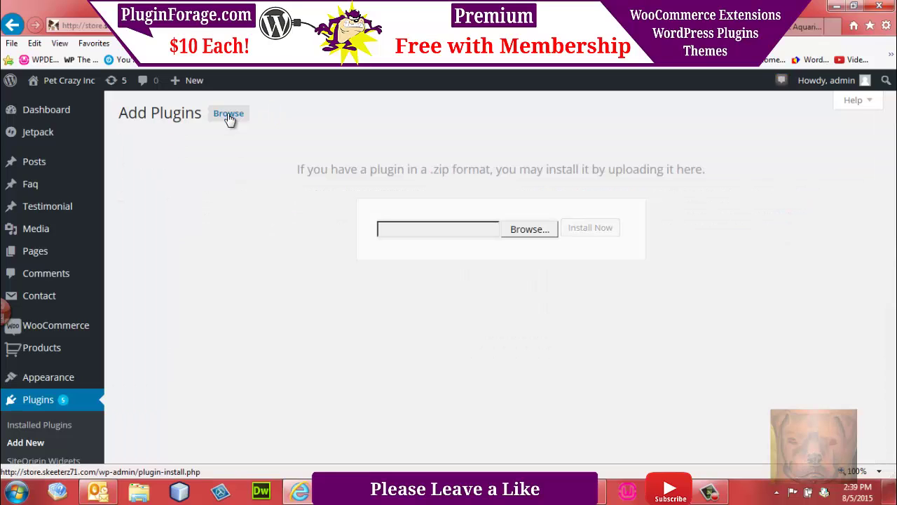
pyautogui.click(524, 230)
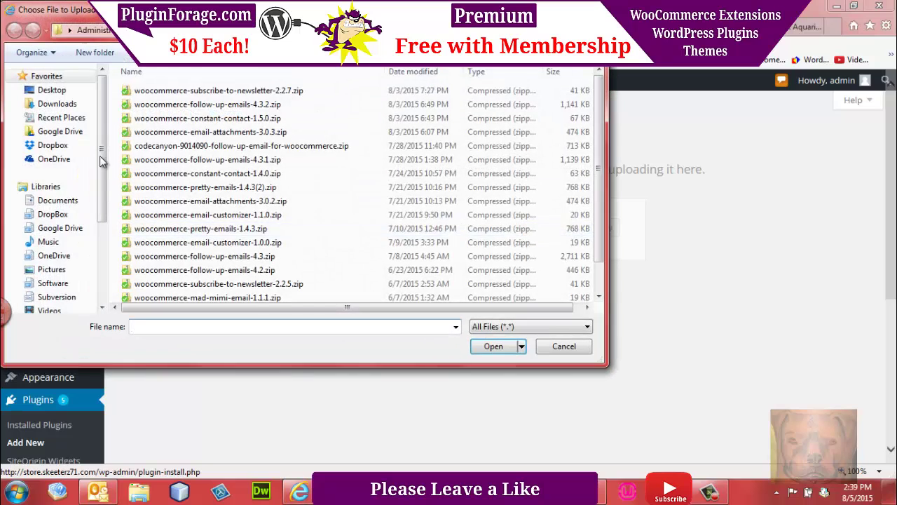
pyautogui.click(320, 202)
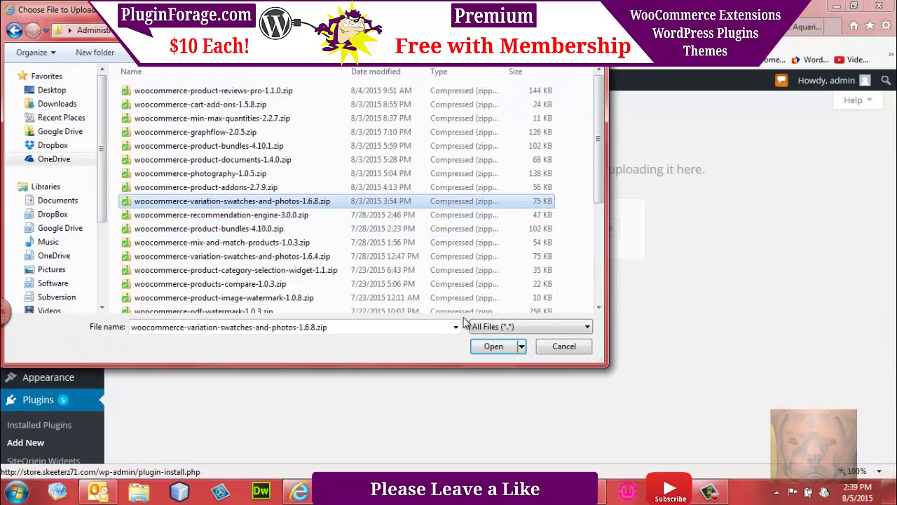
pyautogui.click(484, 345)
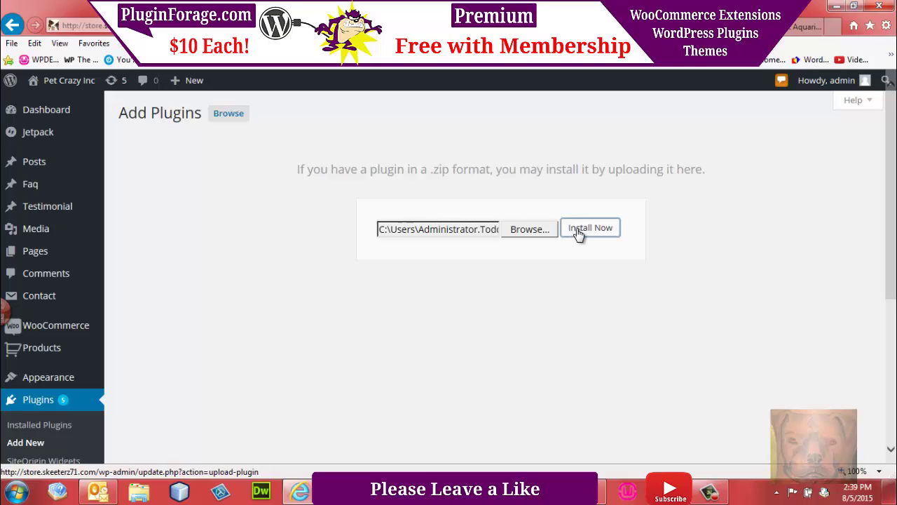
pyautogui.click(578, 234)
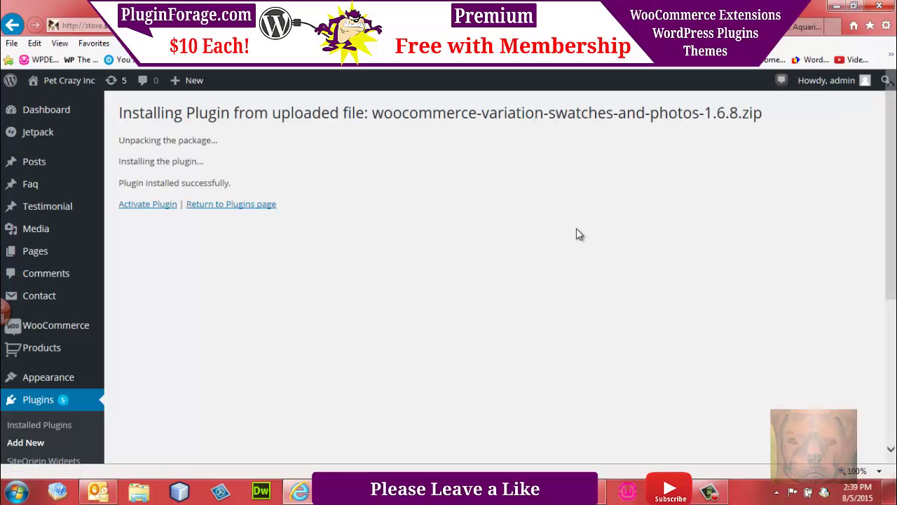
pyautogui.click(170, 204)
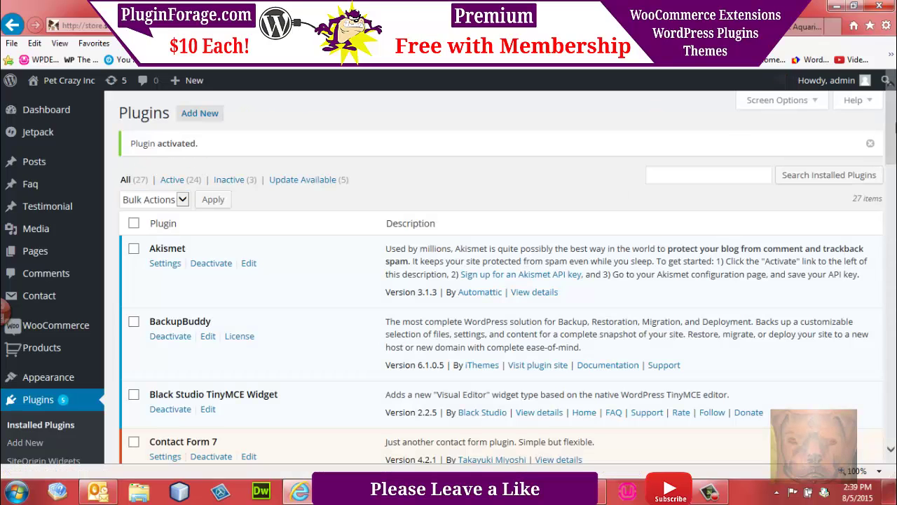
# - Compare the newly activated WooCommerce Variation Swatches and Photos version with the OLD copy in the installed plugins list
pyautogui.moveTo(891, 126); pyautogui.dragTo(894, 369)
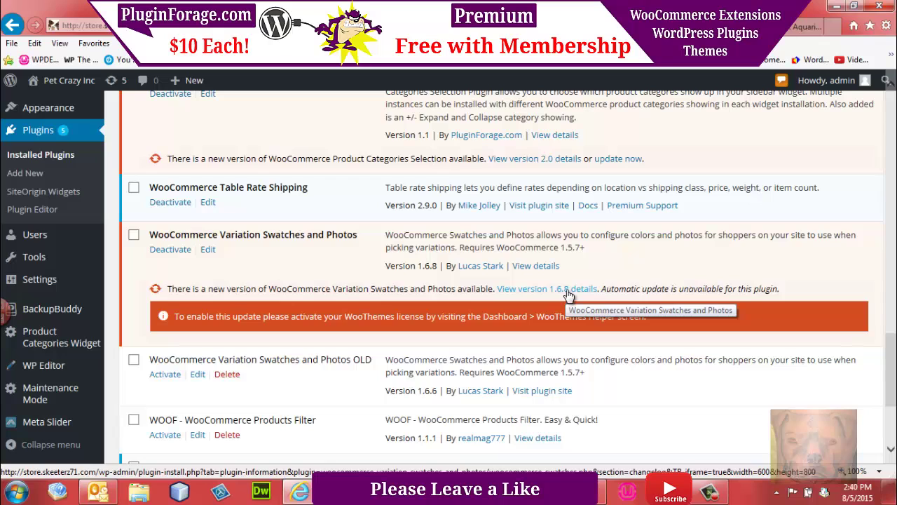
pyautogui.moveTo(894, 351); pyautogui.dragTo(894, 350)
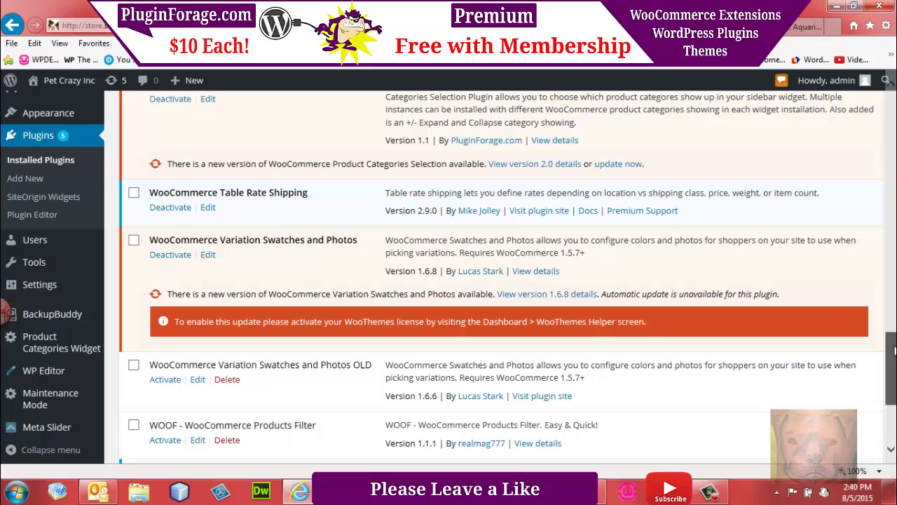
pyautogui.moveTo(894, 350); pyautogui.dragTo(894, 234)
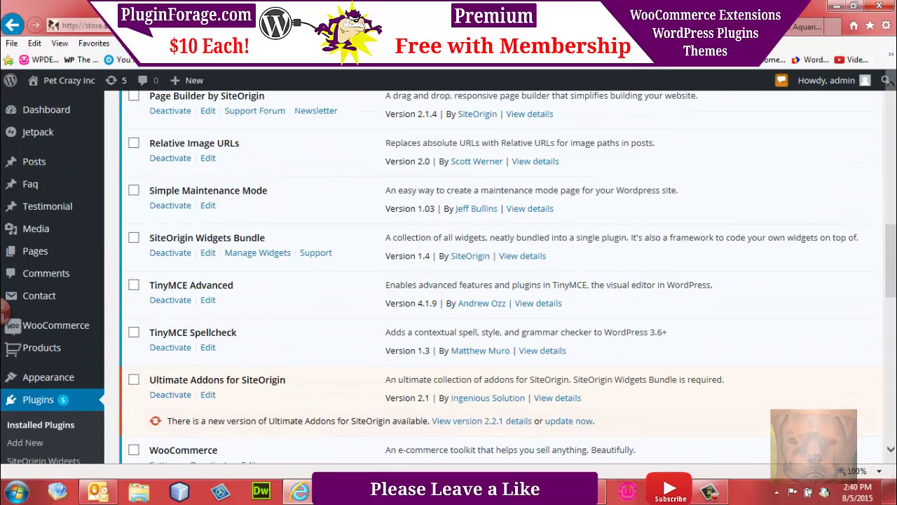
# - Reload the Kong Dog Collars product page and test its purple and red color swatches
pyautogui.hotkey('ctrl', 'Tab')
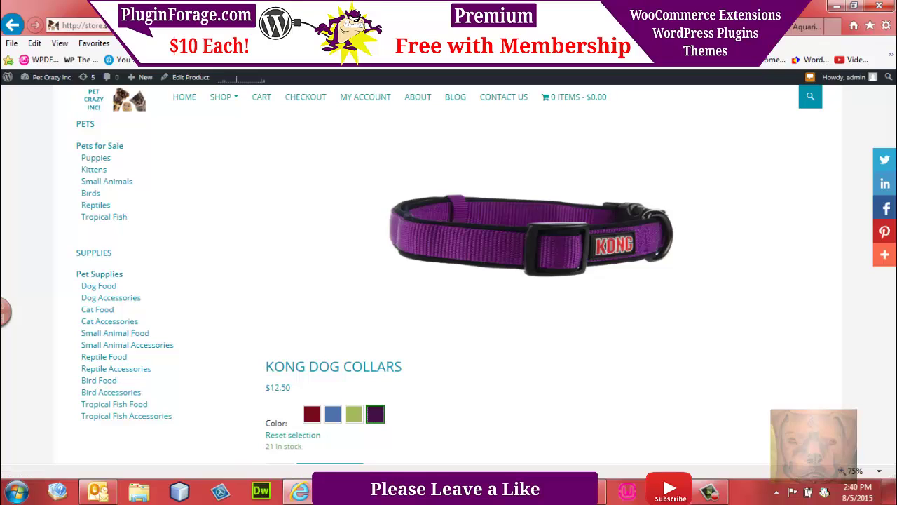
pyautogui.press('F5')
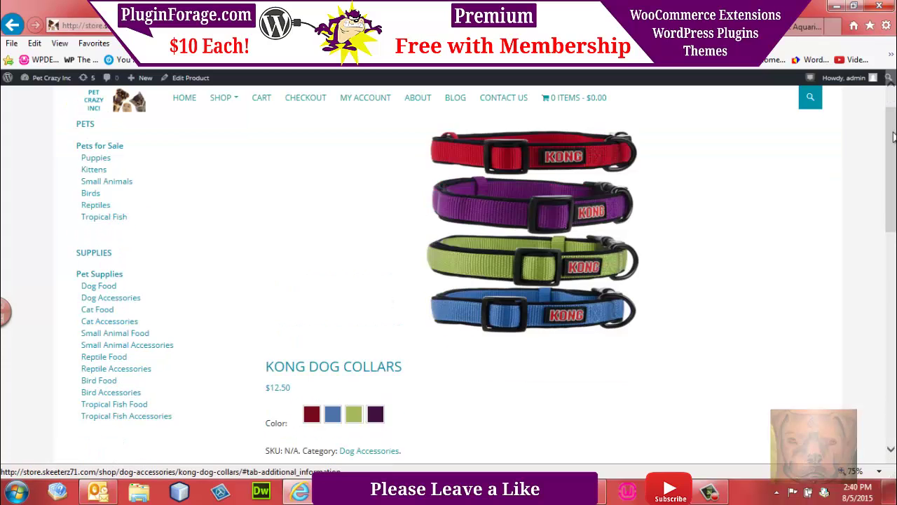
pyautogui.scroll(-1, 893, 137)
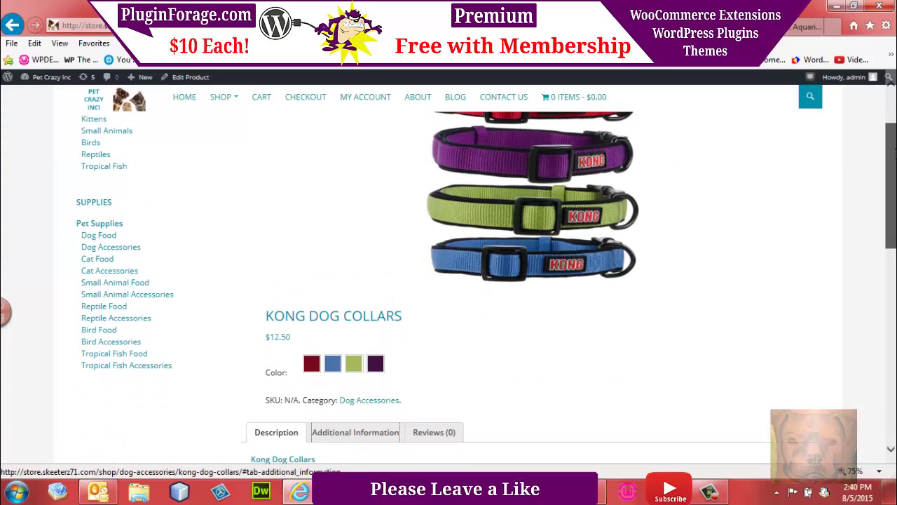
pyautogui.click(375, 365)
pyautogui.click(313, 364)
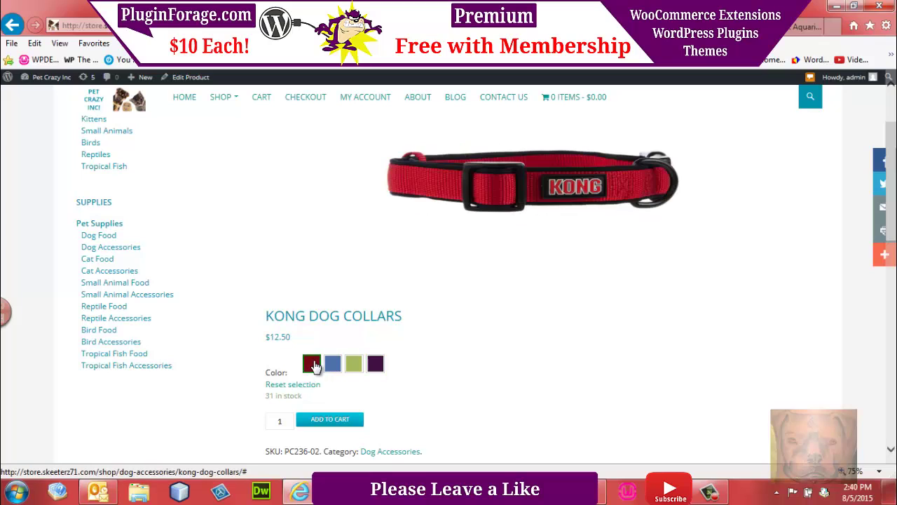
# - Reload the Top Fin Slate Rock Aquarium Cave product page and test both of its style photo swatches
pyautogui.hotkey('alt', 'Left')
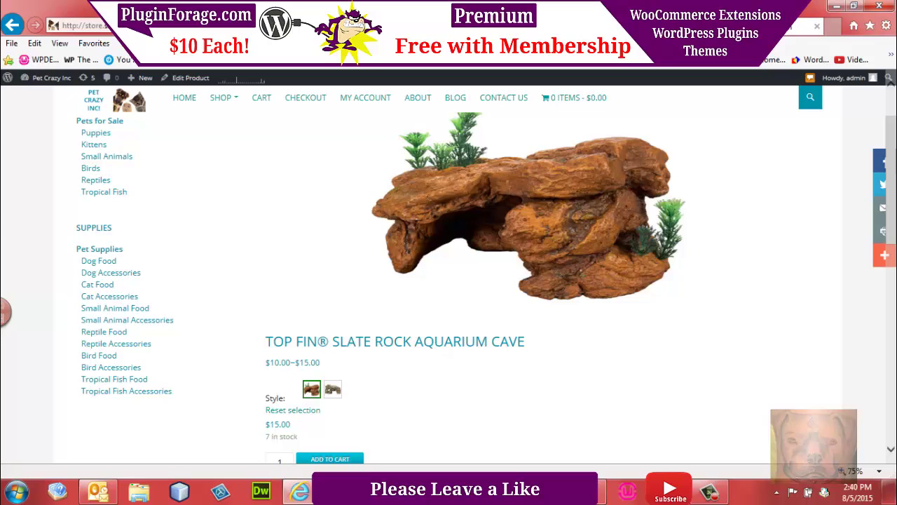
pyautogui.hotkey('alt', 'Left')
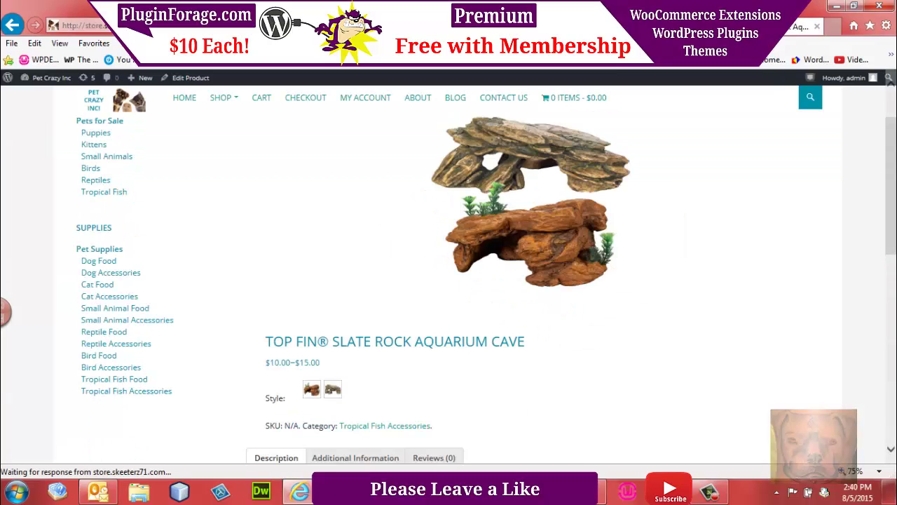
pyautogui.scroll(-1, 390, 390)
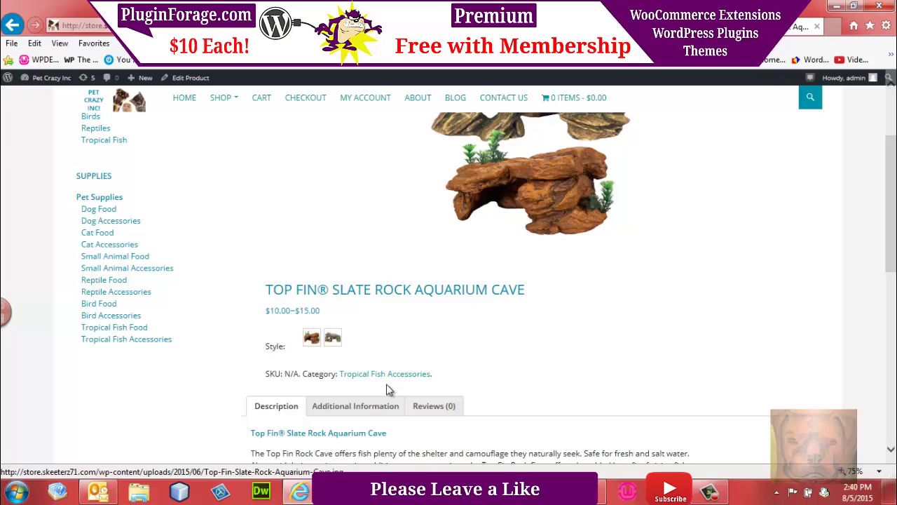
pyautogui.click(332, 338)
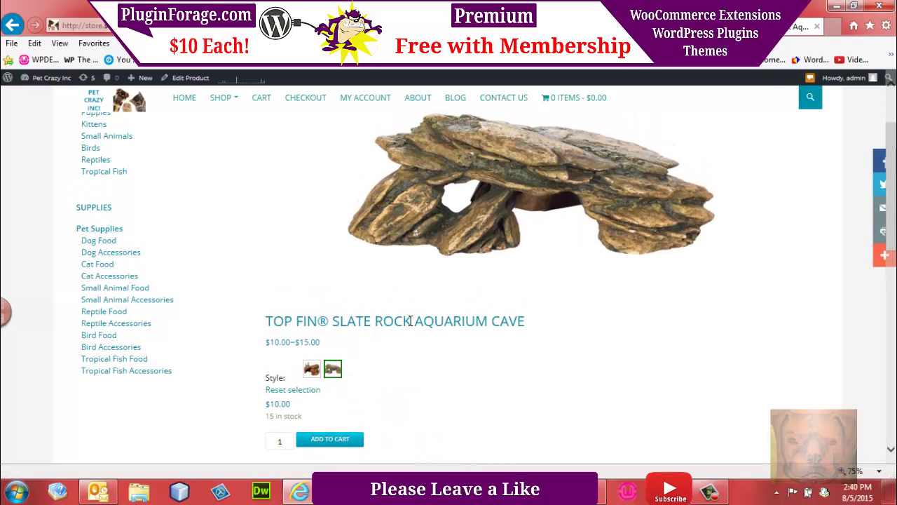
pyautogui.click(312, 370)
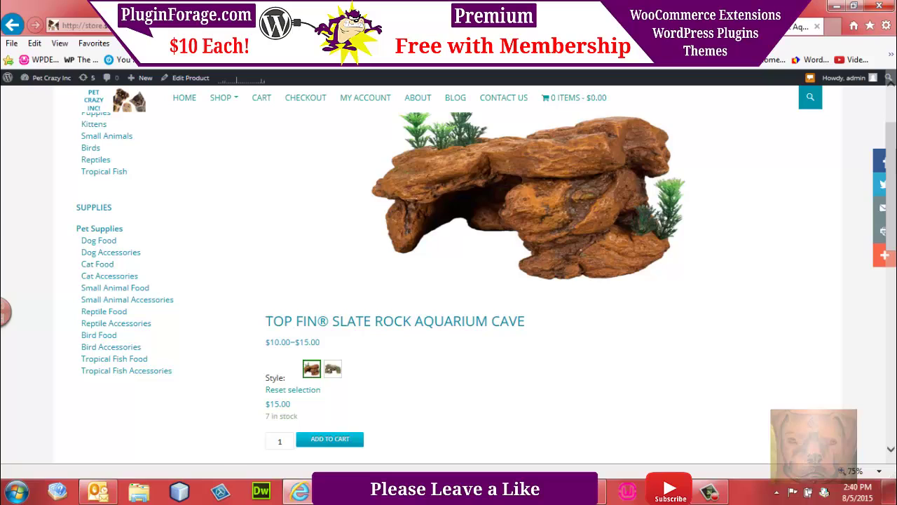
# - Return to the installed plugins list and delete WooCommerce Variation Swatches and Photos OLD along with its files
pyautogui.click(880, 471)
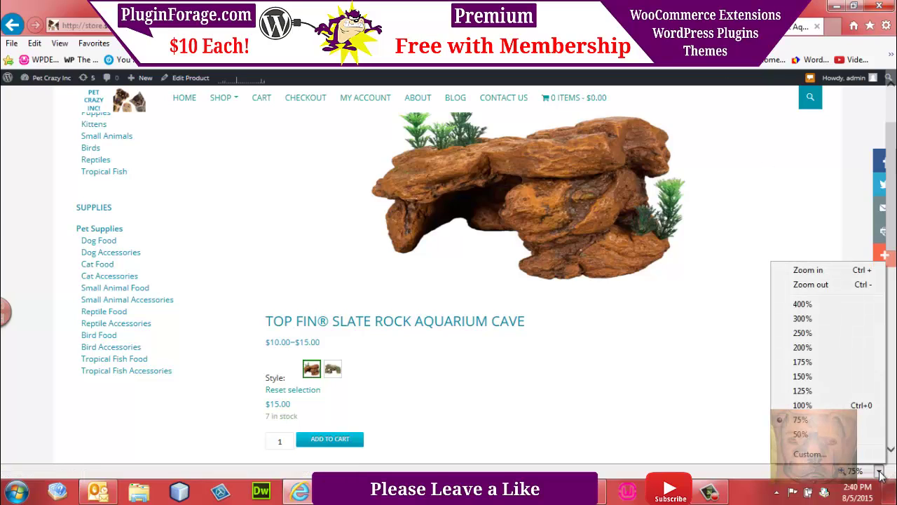
pyautogui.click(806, 405)
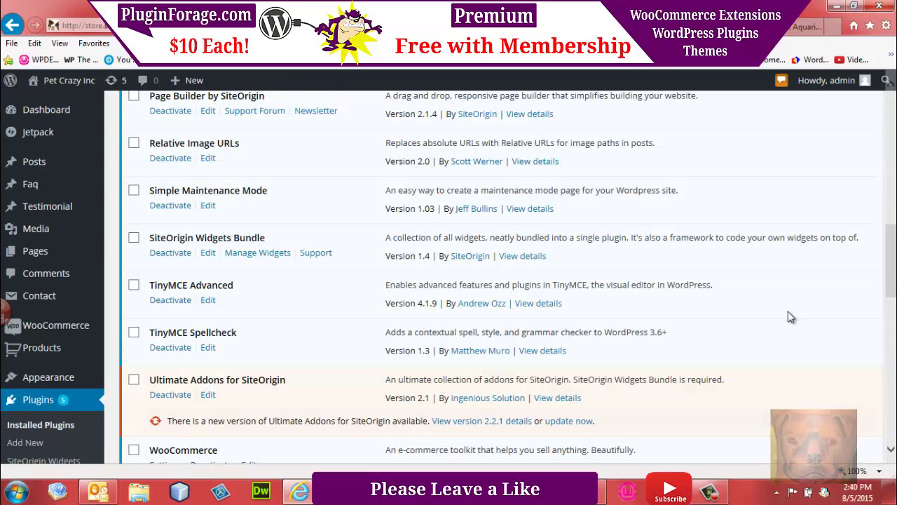
pyautogui.moveTo(891, 285); pyautogui.dragTo(892, 401)
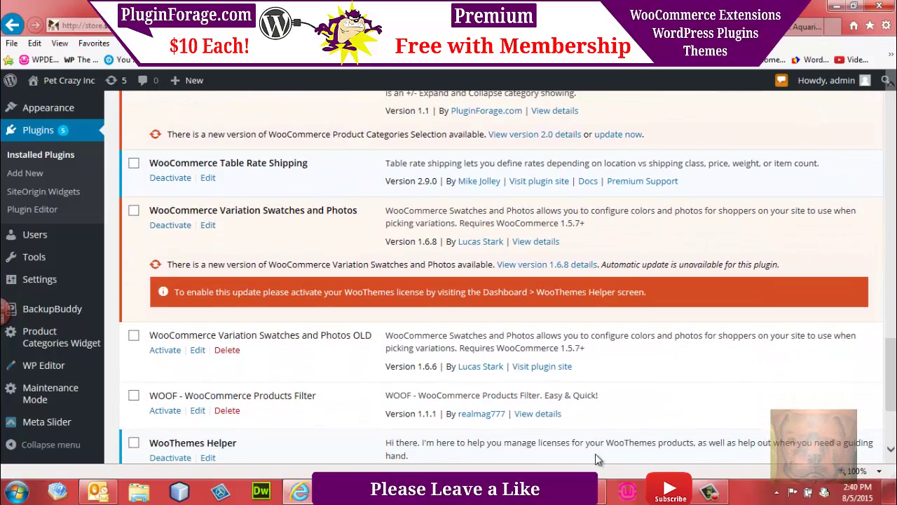
pyautogui.click(227, 355)
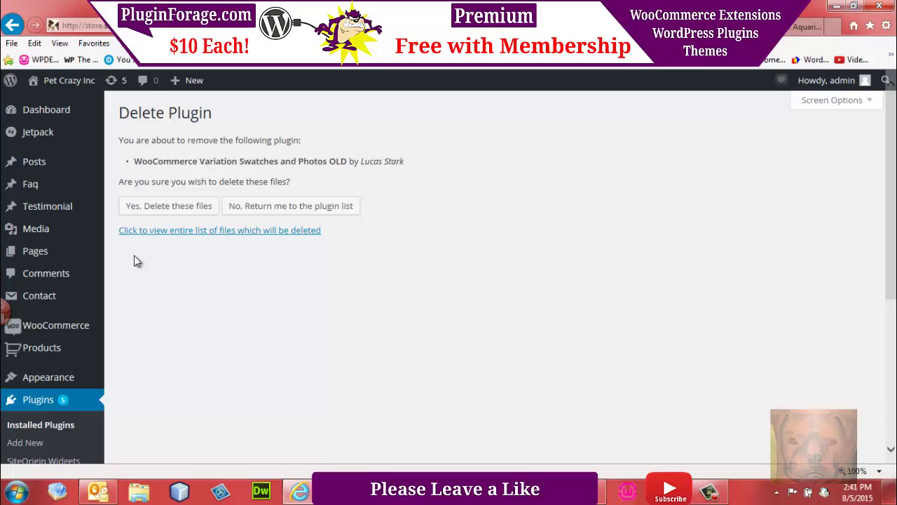
pyautogui.click(160, 207)
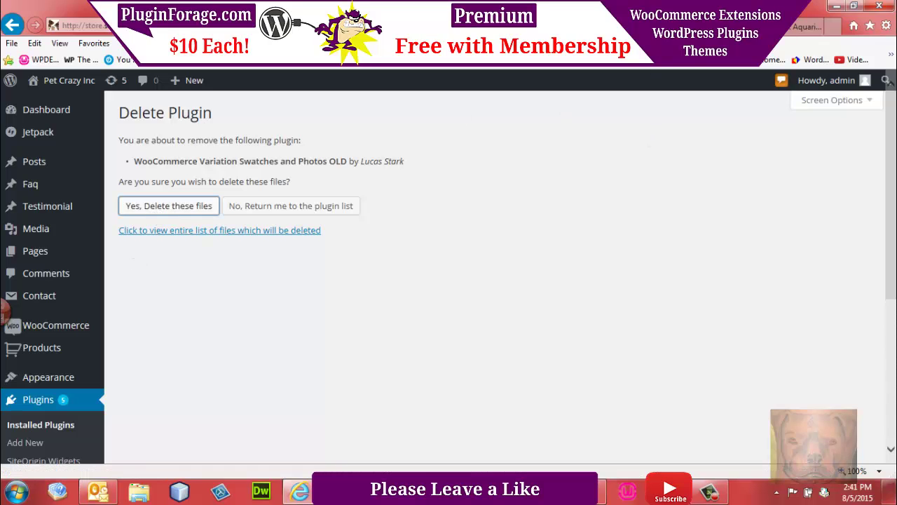